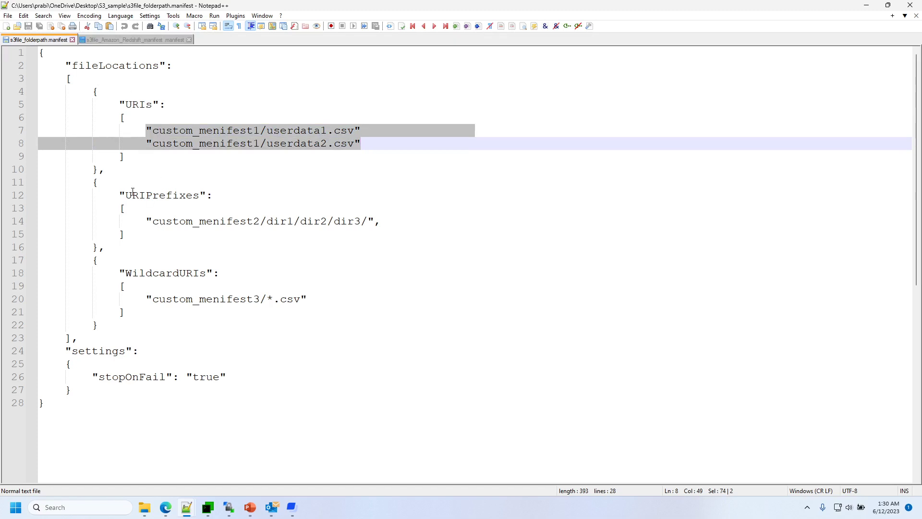
Step: Highlight the URIPrefixes block in the s3file_folderpath.manifest file
left_click_drag(119, 193, 143, 234)
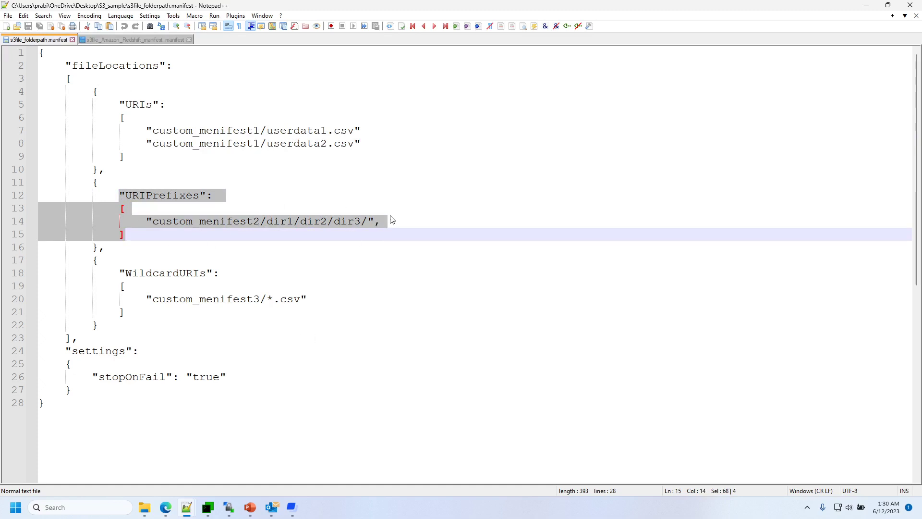
Step: Switch to Informatica Cloud in the browser, dismiss the password warning and open the Data Integration service
left_click(167, 507)
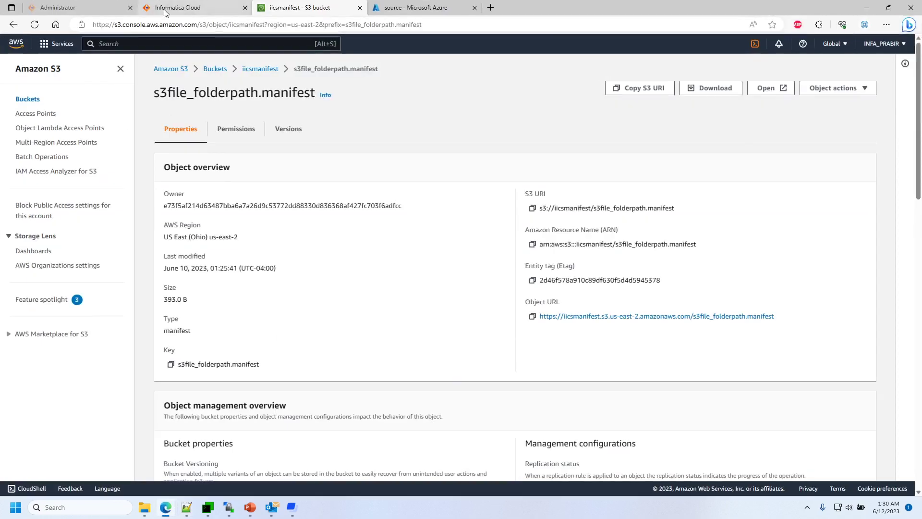
left_click(166, 8)
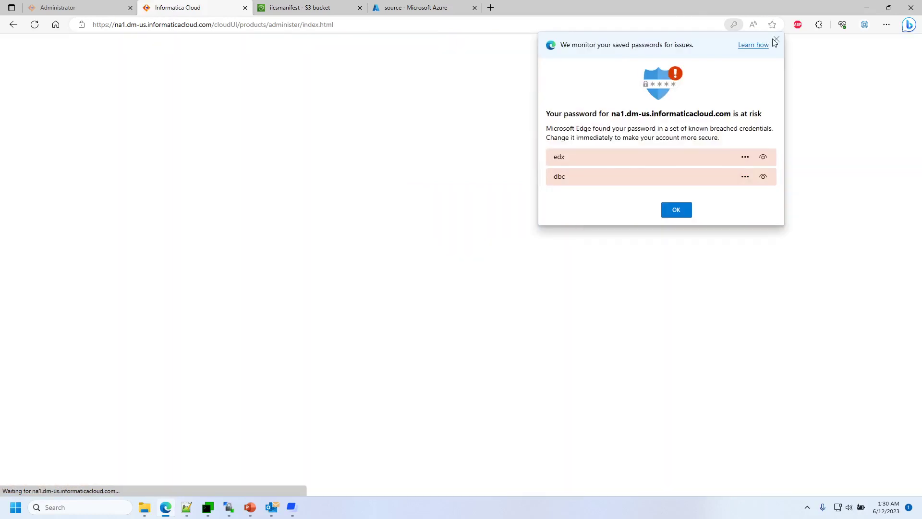
left_click(774, 41)
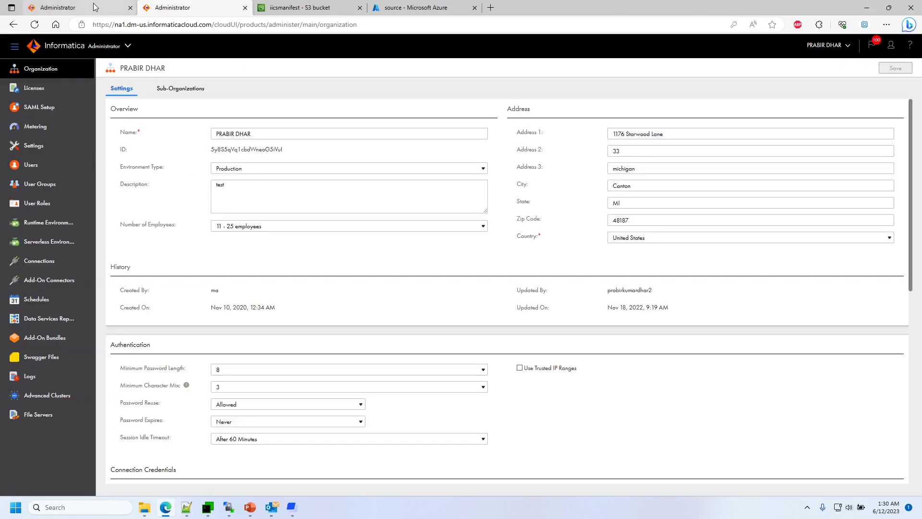
left_click(124, 46)
scroll(460, 255, "down", 2)
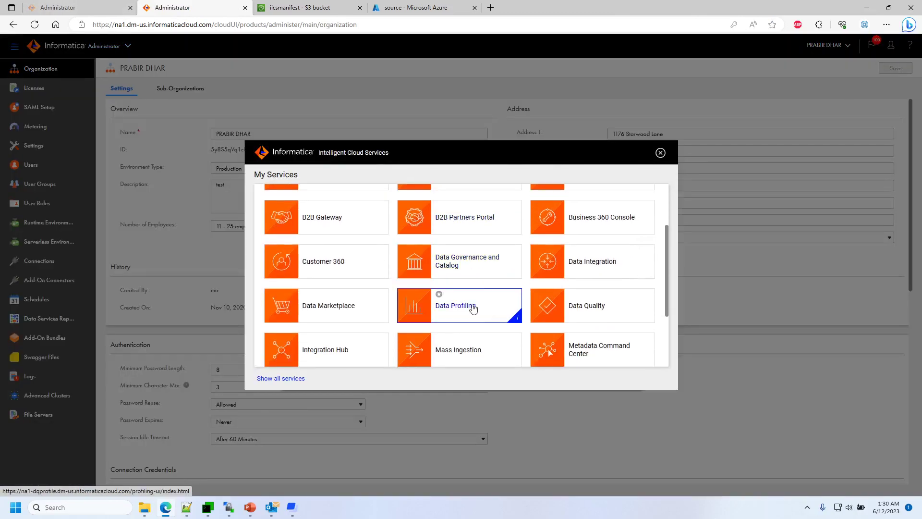
left_click(594, 265)
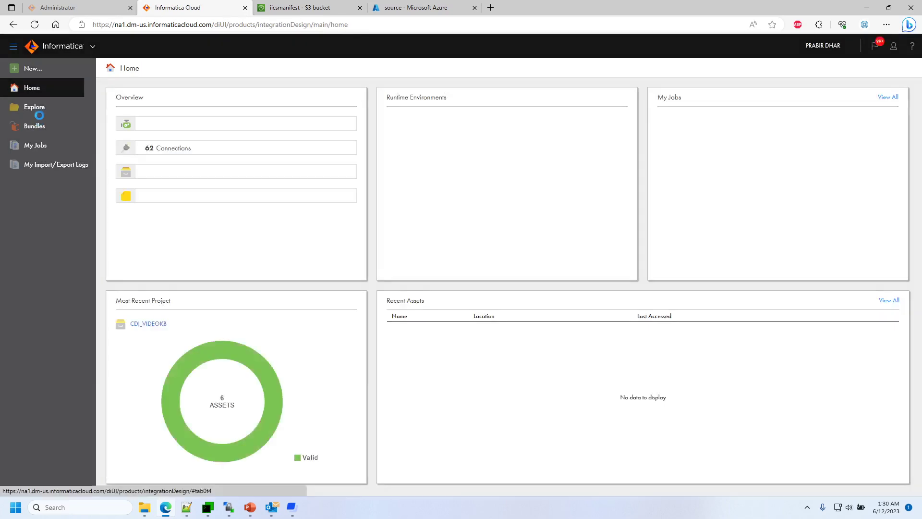
Step: Open the m_manifest_example_1 mapping from the S3_Manifest_file folder of the CDI_VIDEOKB project
left_click(36, 109)
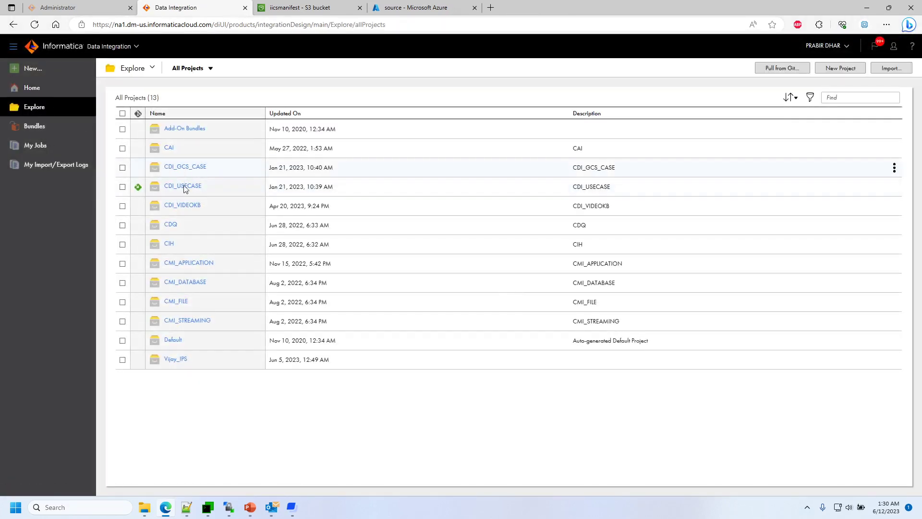
left_click(188, 208)
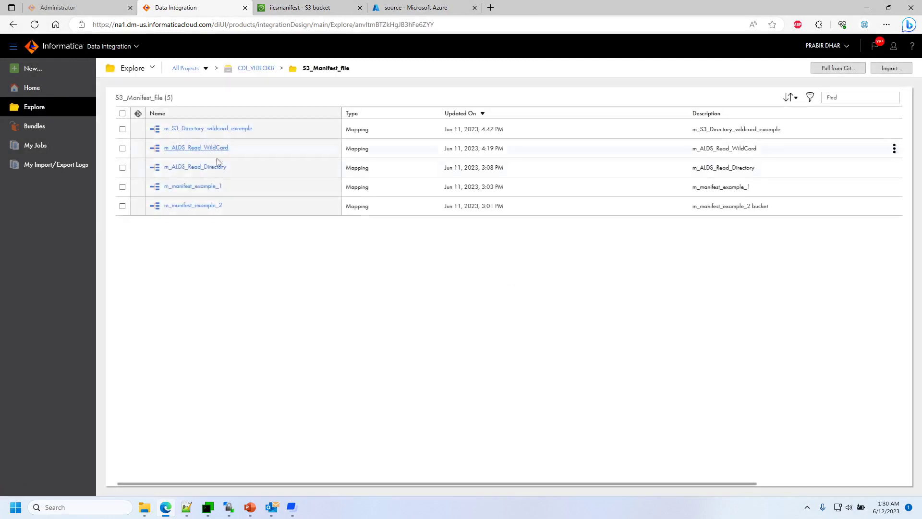
left_click(224, 188)
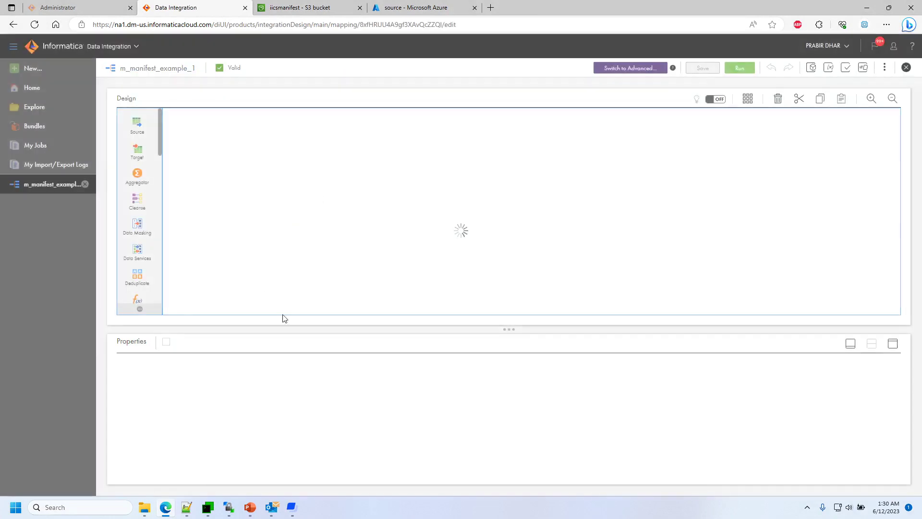
Step: Enlarge the properties area and review the Source transformation's fields and connection details
left_click_drag(284, 330, 270, 243)
left_click(252, 161)
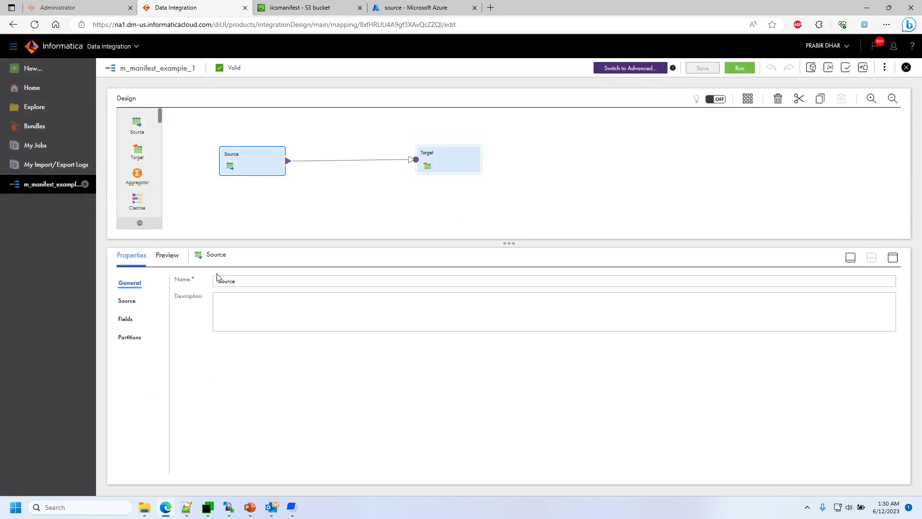
left_click(126, 320)
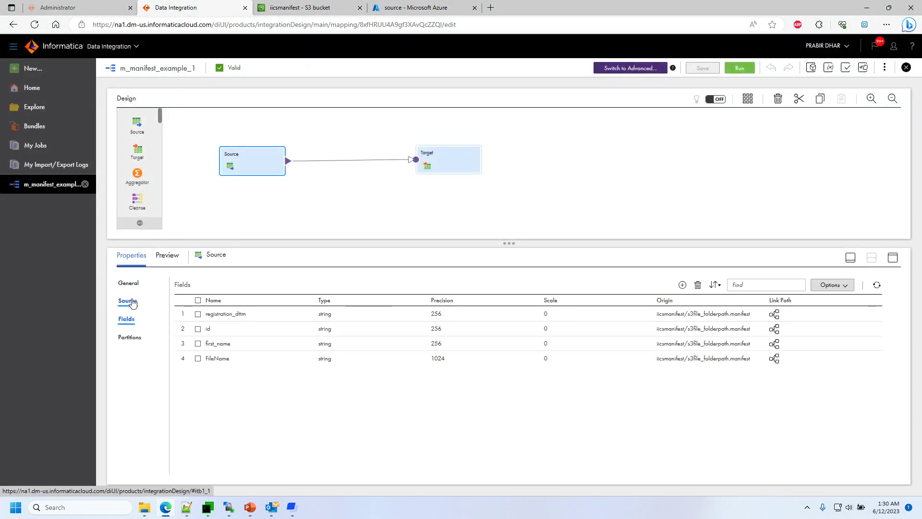
left_click(128, 301)
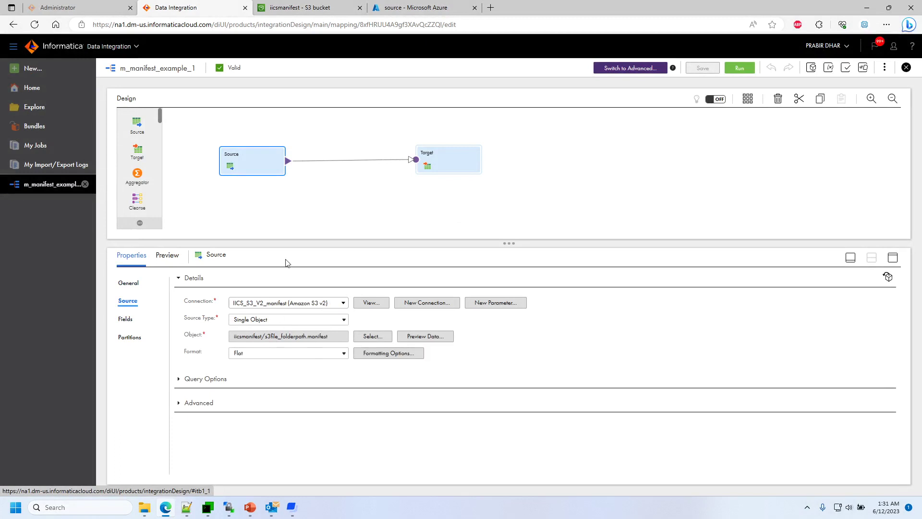
Step: Run a data preview on the Source transformation of m_manifest_example_1
left_click(168, 255)
left_click(834, 279)
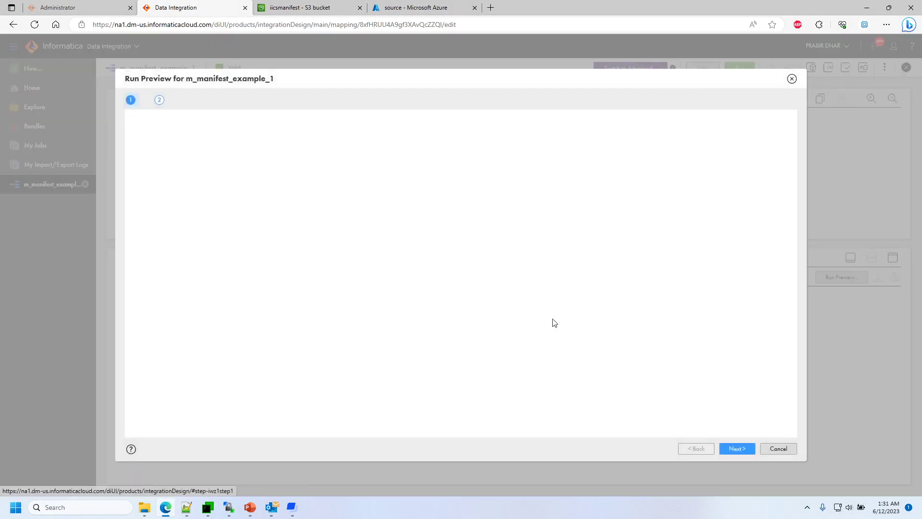
left_click(745, 451)
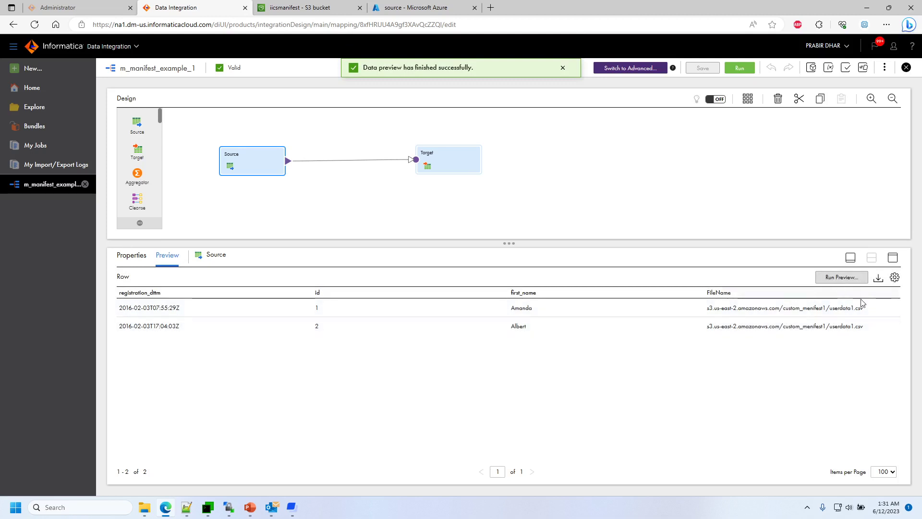
Step: Run the m_manifest_example_1 mapping and open the details of the newly started job
left_click(739, 70)
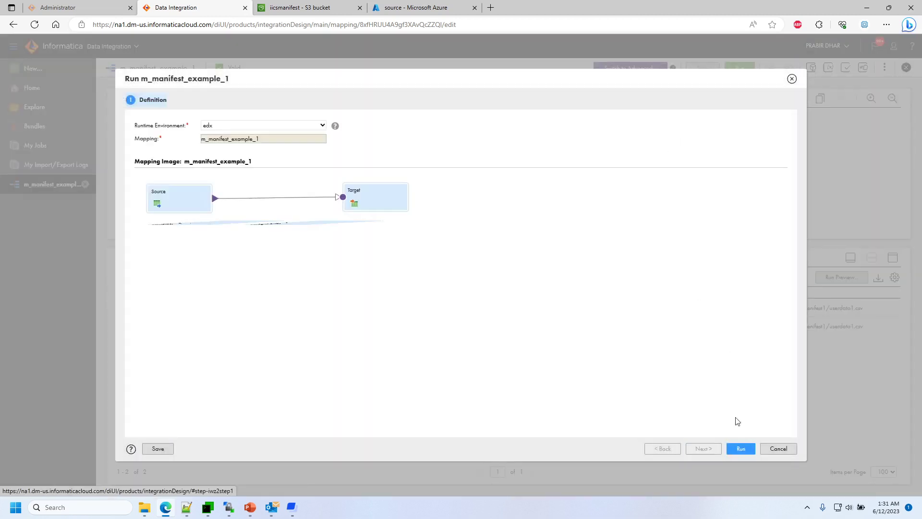
left_click(739, 448)
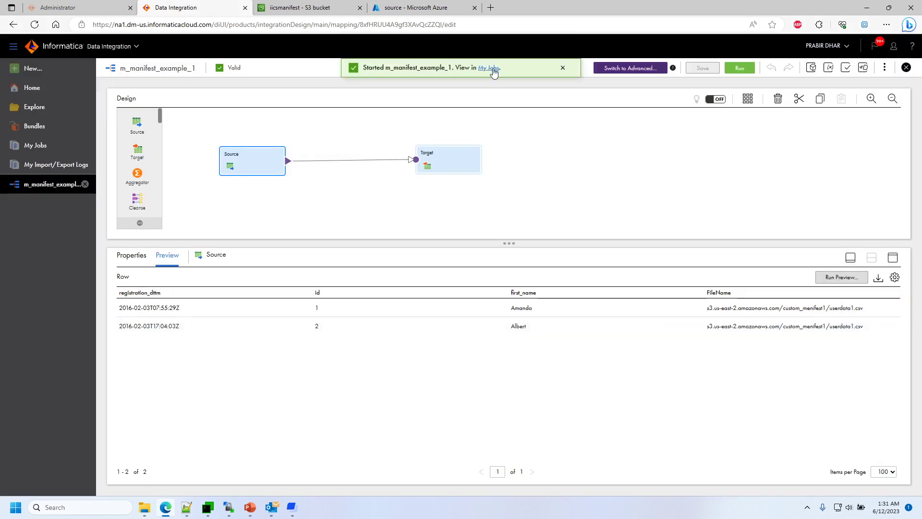
left_click(493, 70)
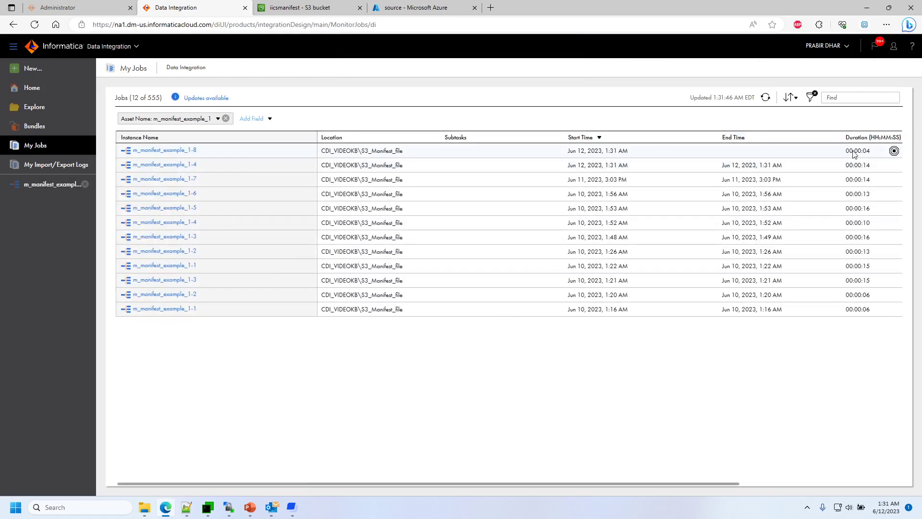
left_click(155, 151)
left_click(542, 294)
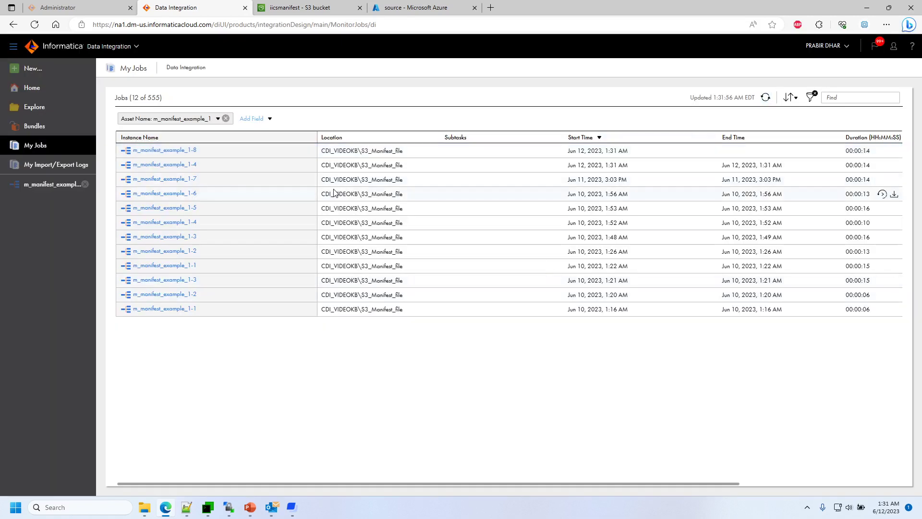
left_click(174, 151)
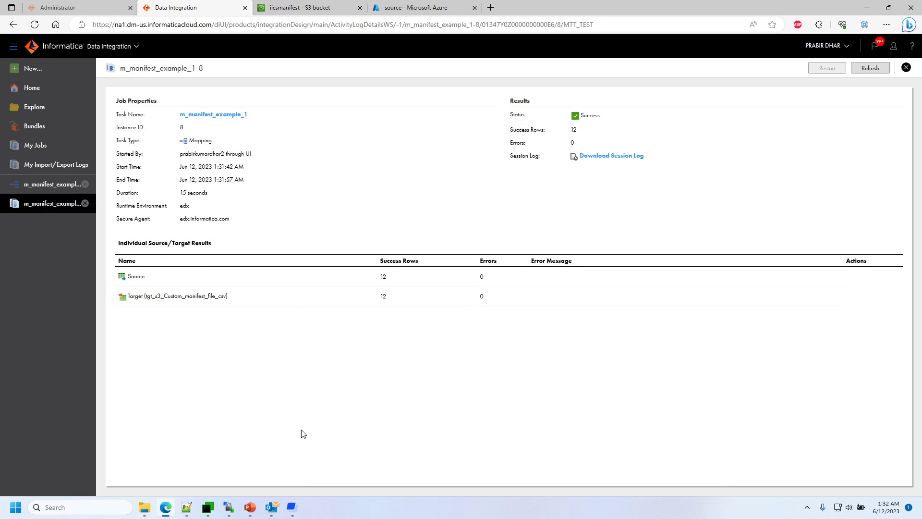
Step: Switch to the MTPuTTY terminal and list the target directory with ls -latr
left_click(207, 507)
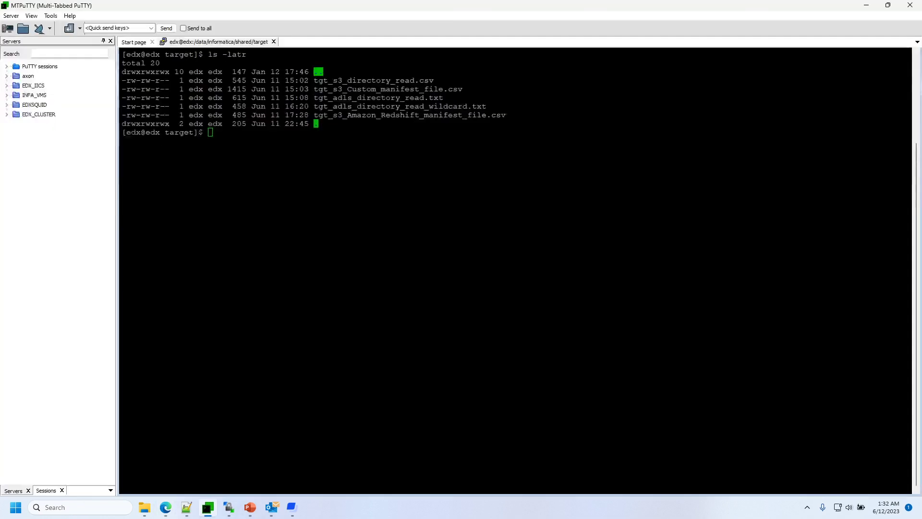
type("ls -latr")
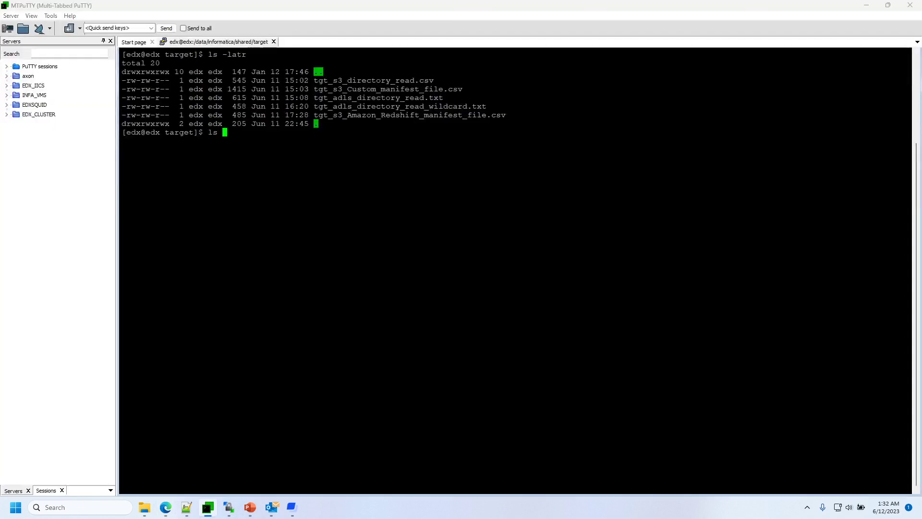
key("Return")
Step: Display the contents of tgt_s3_Custom_manifest_file.csv with the cat command
type("cat")
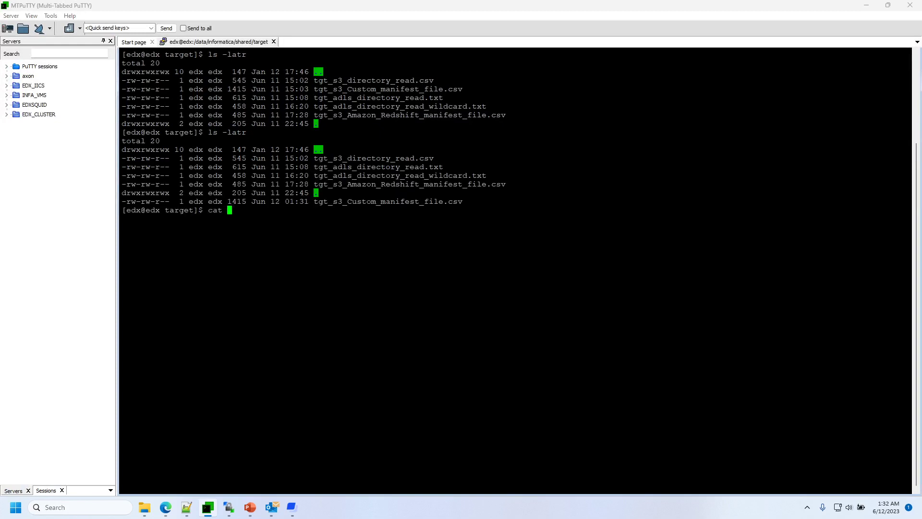
double_click(387, 202)
right_click(387, 202)
key("Return")
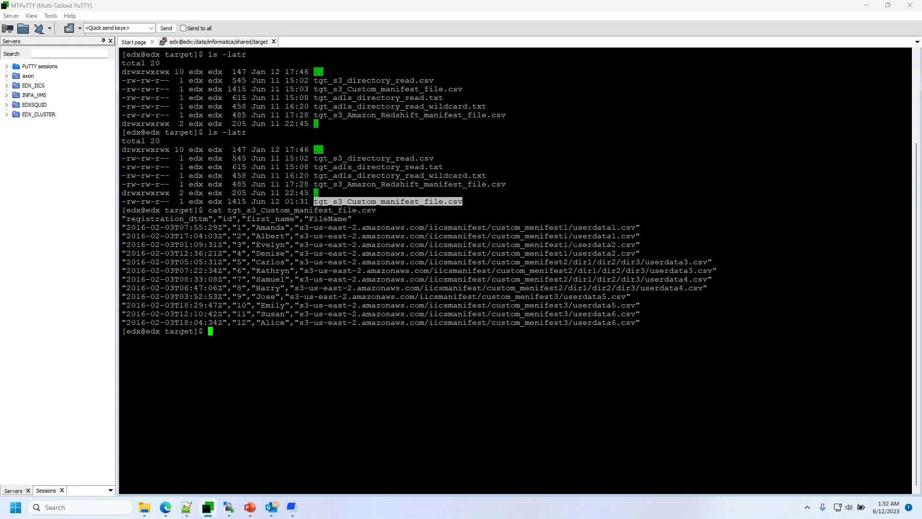
Step: Highlight the source file paths for custom_menifest1, custom_menifest2 and custom_menifest3 in the output, and clear the selection
left_click_drag(572, 227, 626, 253)
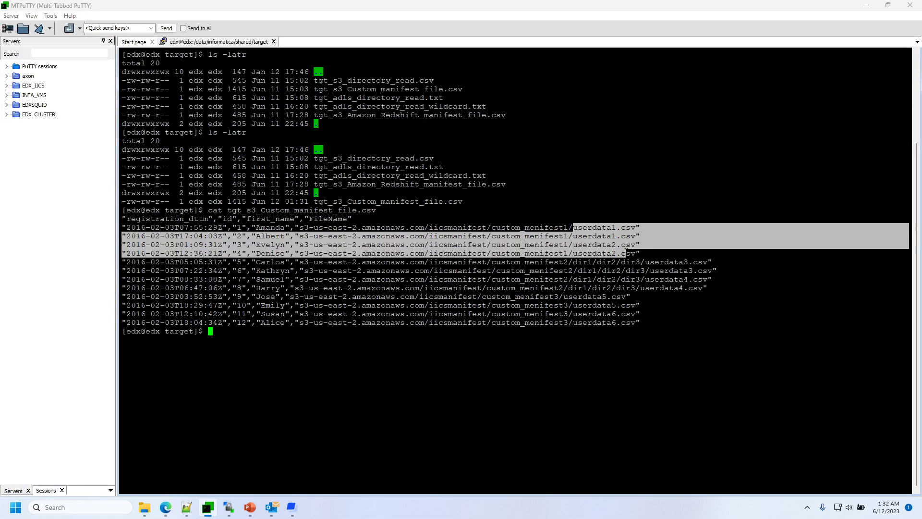
left_click_drag(481, 261, 699, 288)
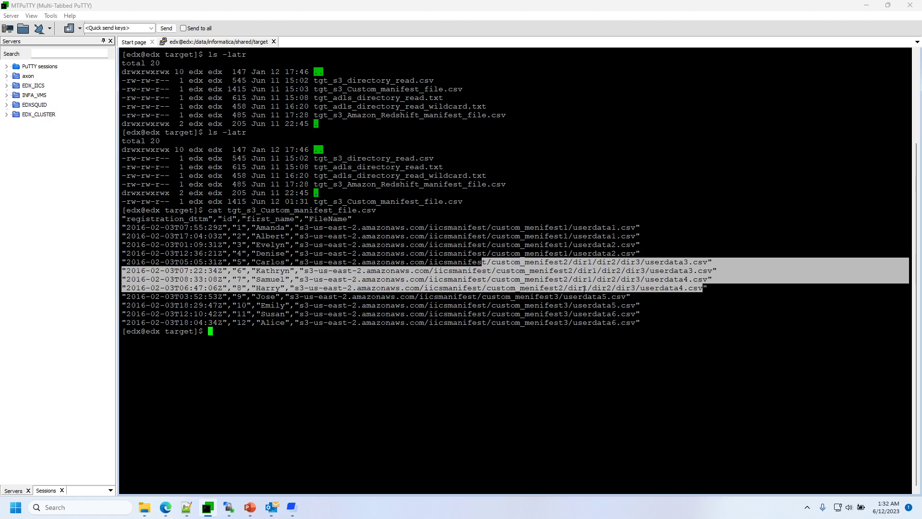
left_click_drag(467, 304, 629, 320)
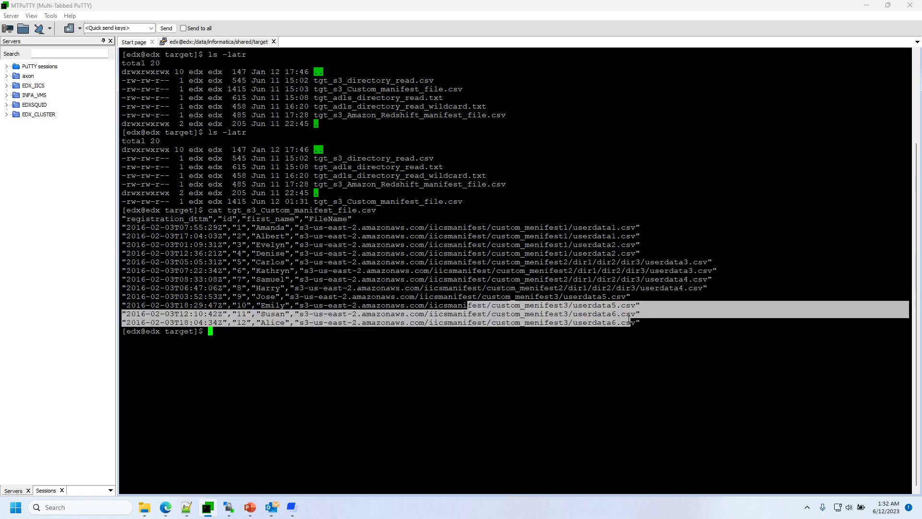
left_click(629, 322)
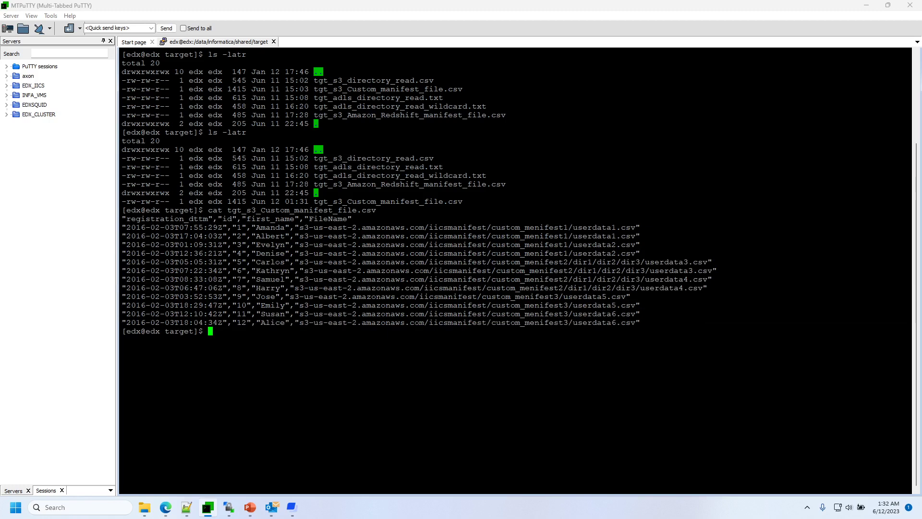
Step: Switch back to Informatica in the browser and highlight the source object name in m_manifest_example_1's source properties
left_click(169, 507)
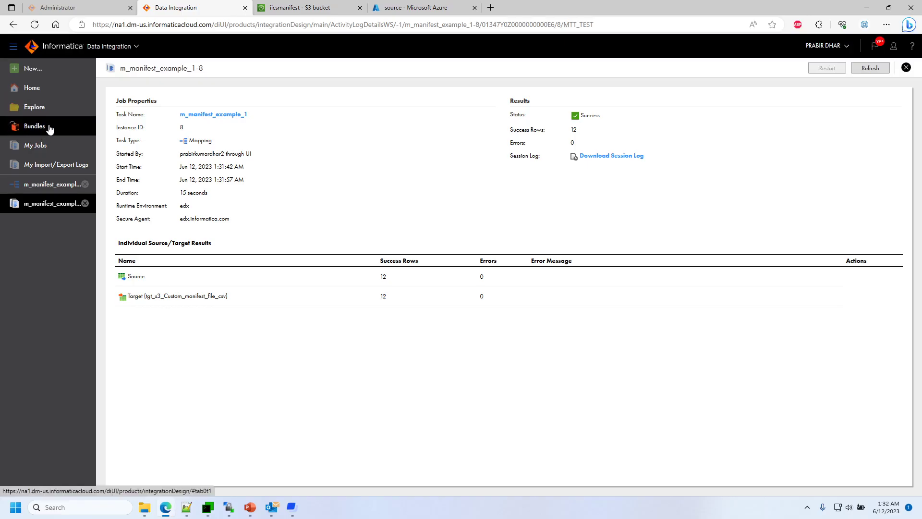
left_click(90, 186)
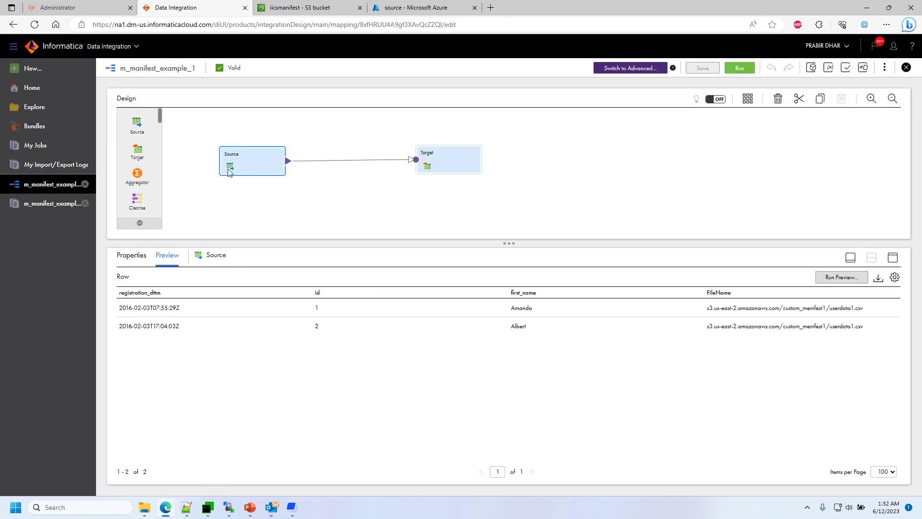
left_click(131, 255)
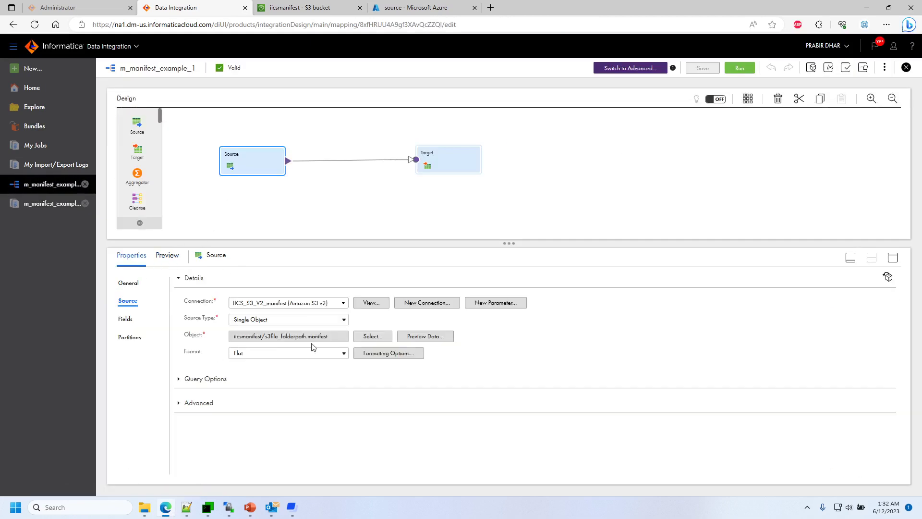
left_click_drag(329, 337, 230, 336)
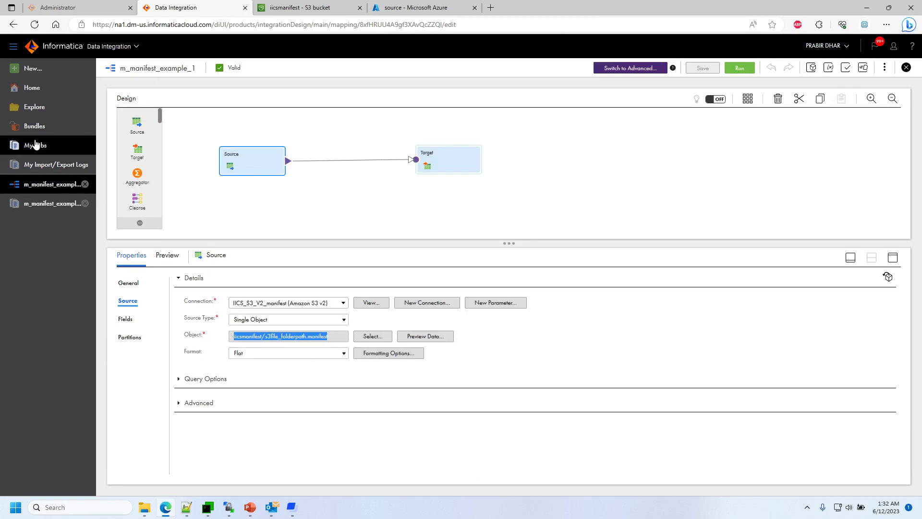
Step: Open the m_manifest_example_2 mapping and show its Source transformation's connection and object details in an enlarged properties area
left_click(34, 108)
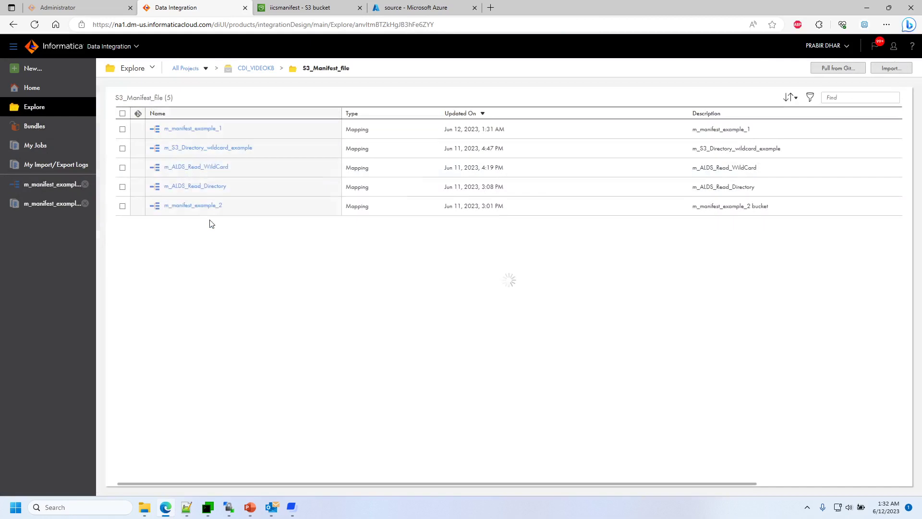
left_click(206, 206)
left_click(250, 163)
left_click(127, 387)
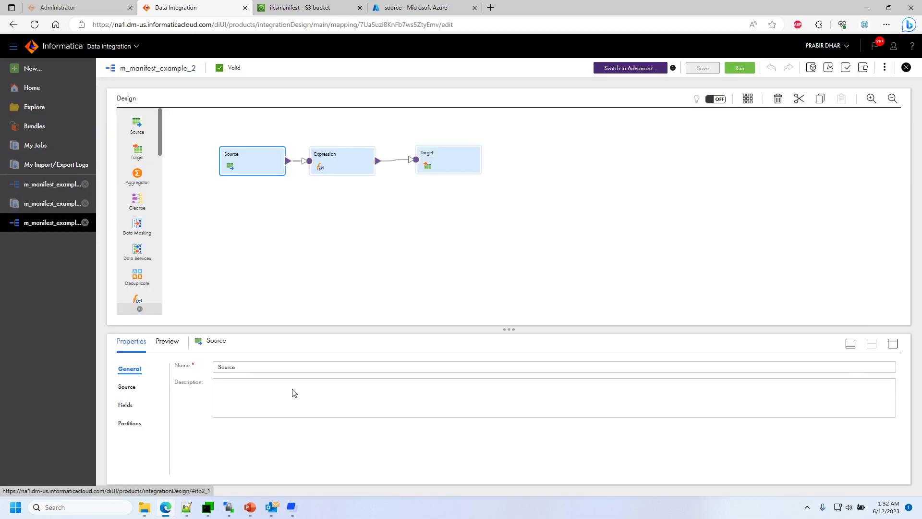
left_click_drag(495, 328, 492, 249)
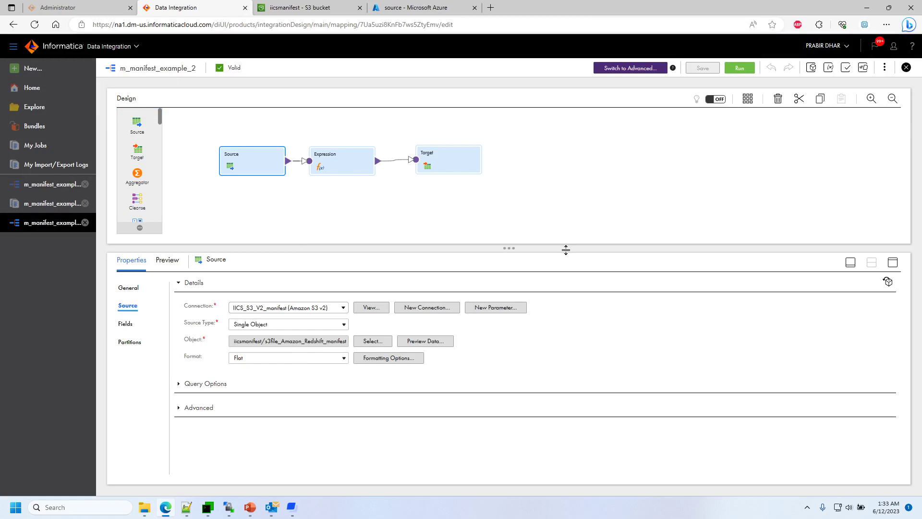
Step: Open the m_S3_Directory_wildcard_example mapping, show its Source transformation's details in an enlarged properties area, and highlight the object path
left_click(43, 111)
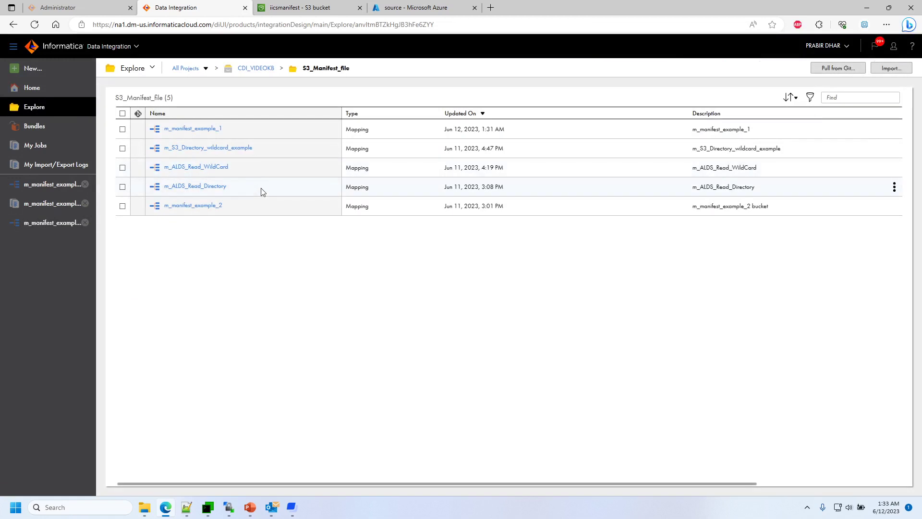
left_click(223, 149)
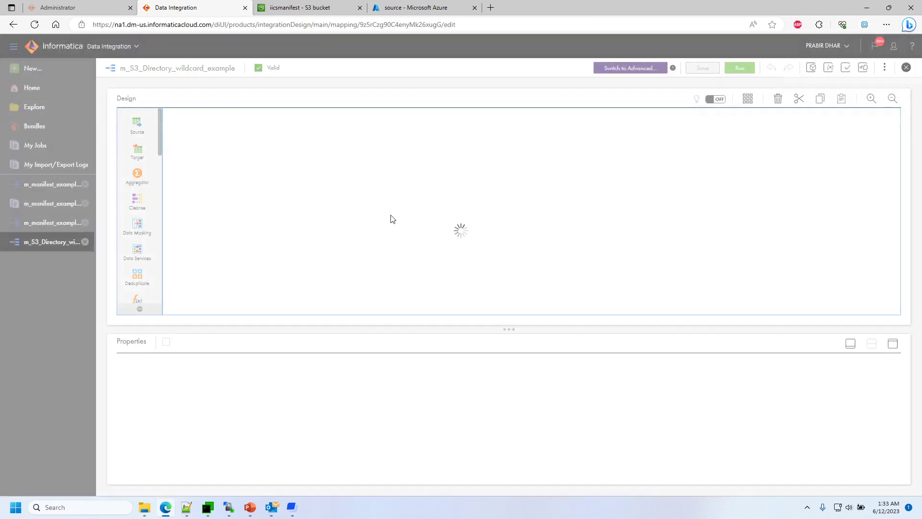
left_click_drag(356, 330, 354, 243)
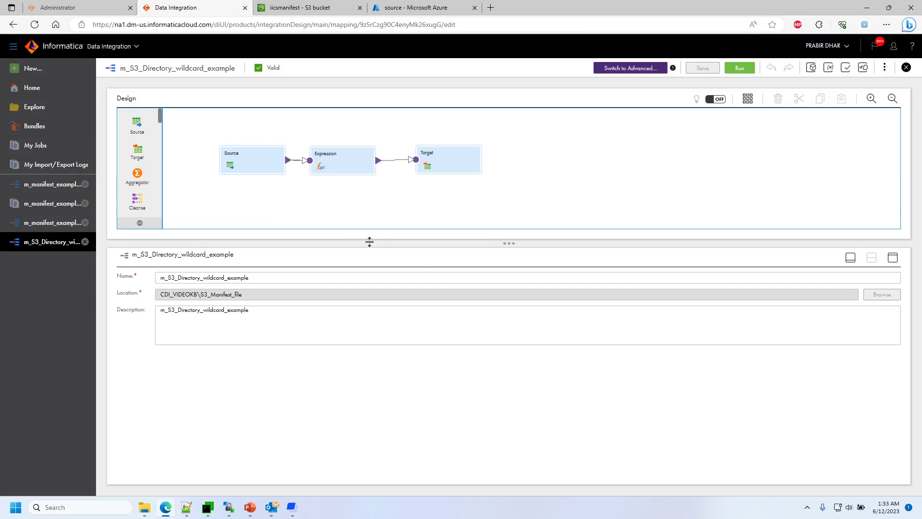
left_click(254, 164)
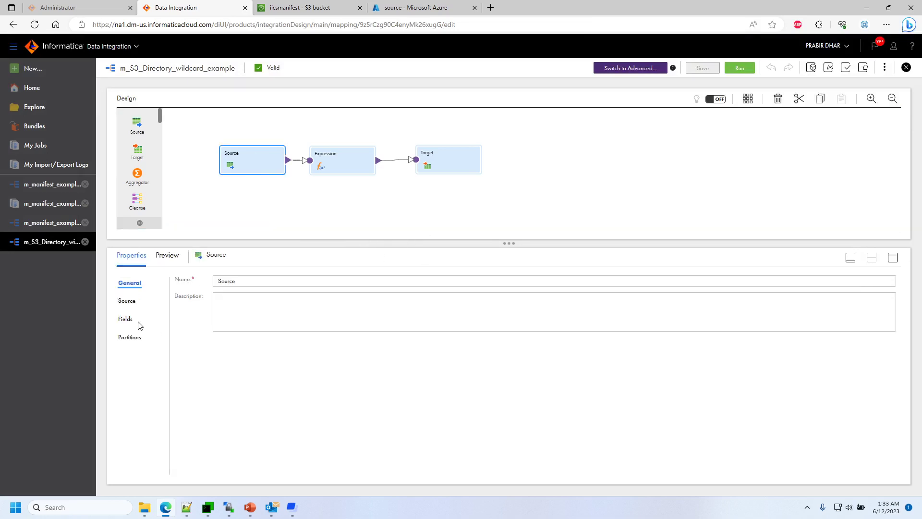
left_click(128, 302)
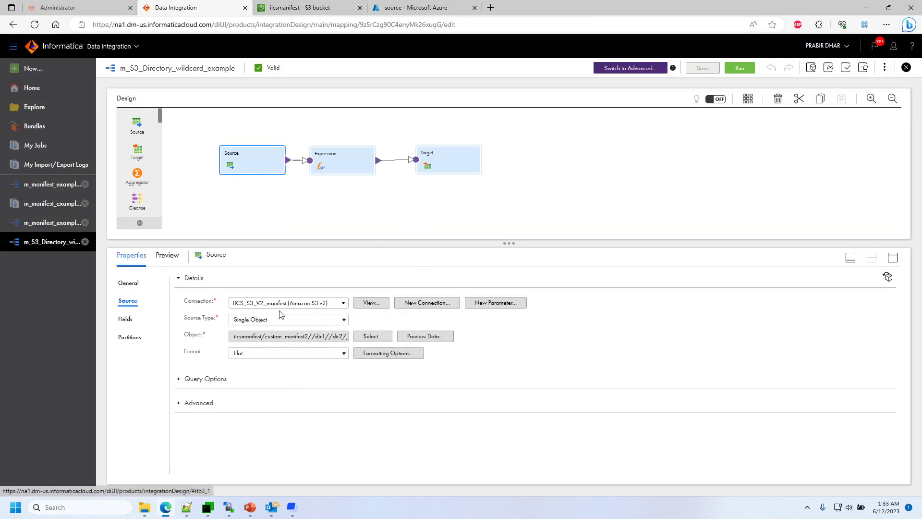
left_click_drag(239, 337, 325, 340)
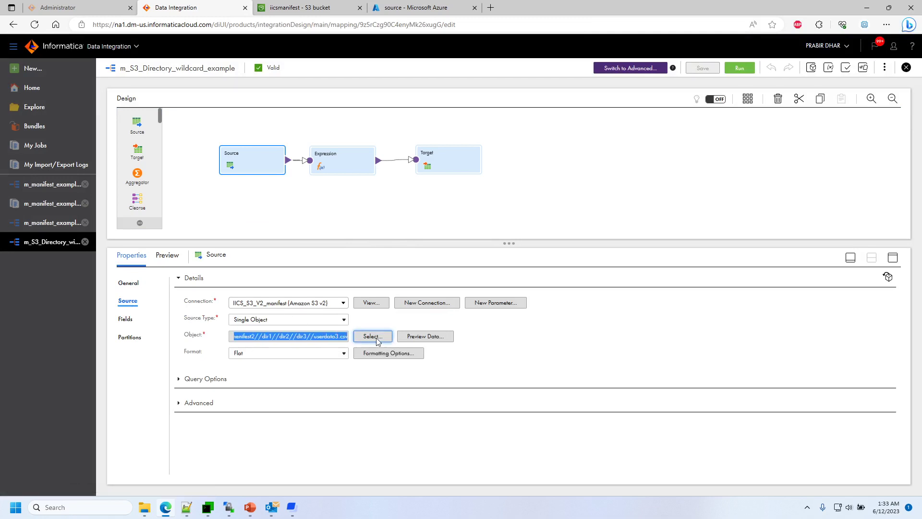
Step: Expand the Source's advanced properties, review the Directory source type and file options, and highlight the folder path
left_click(181, 404)
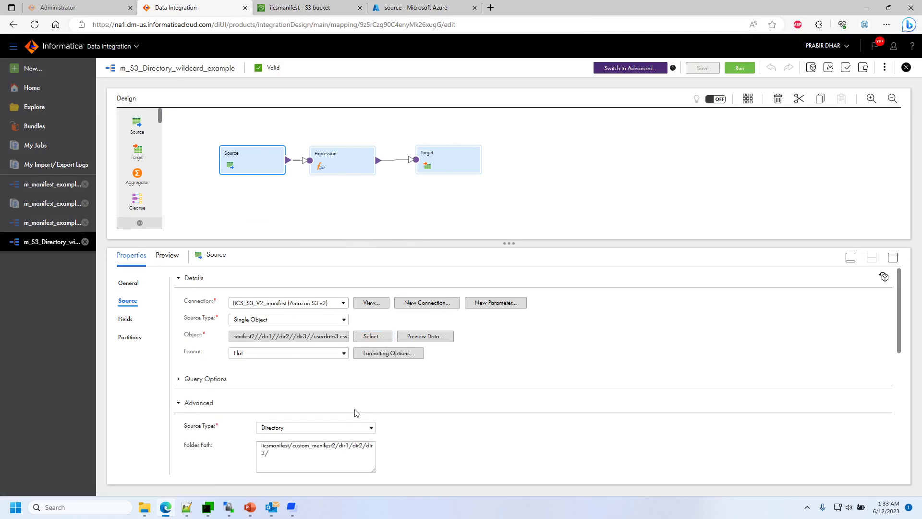
scroll(436, 432, "down", 2)
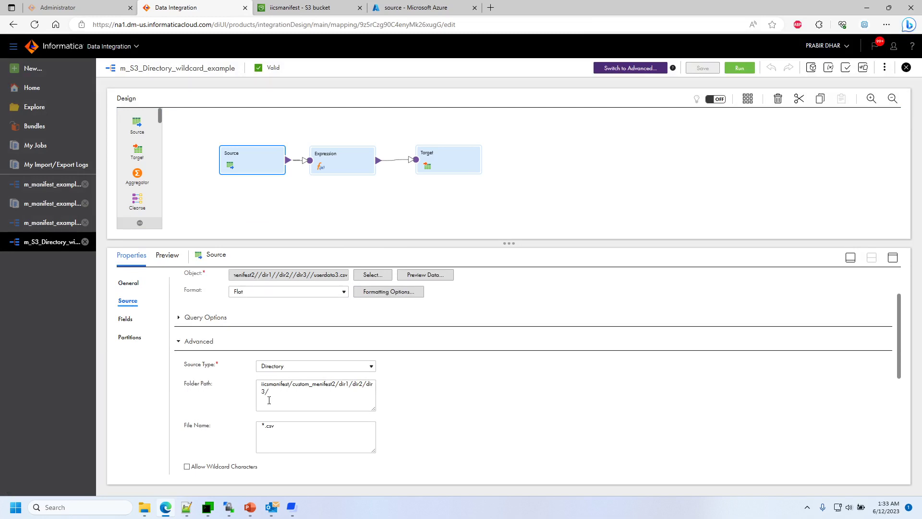
scroll(391, 421, "down", 2)
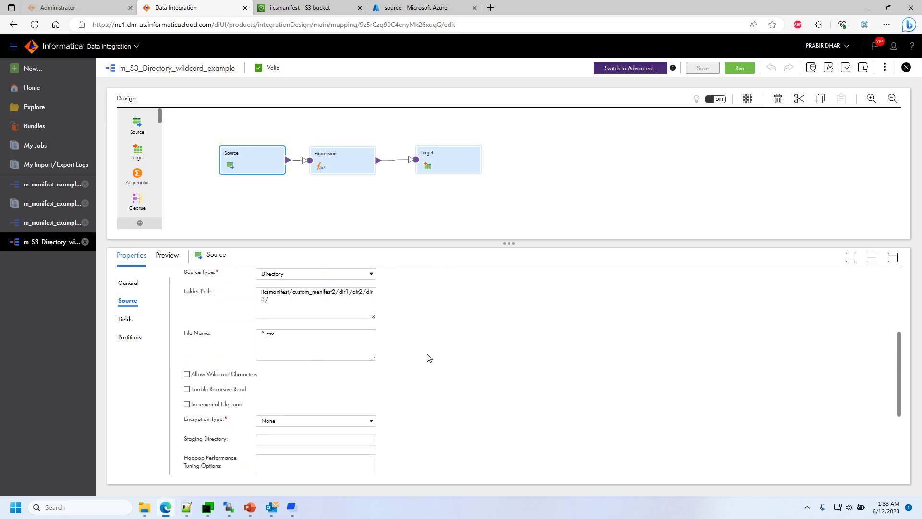
scroll(429, 358, "up", 1)
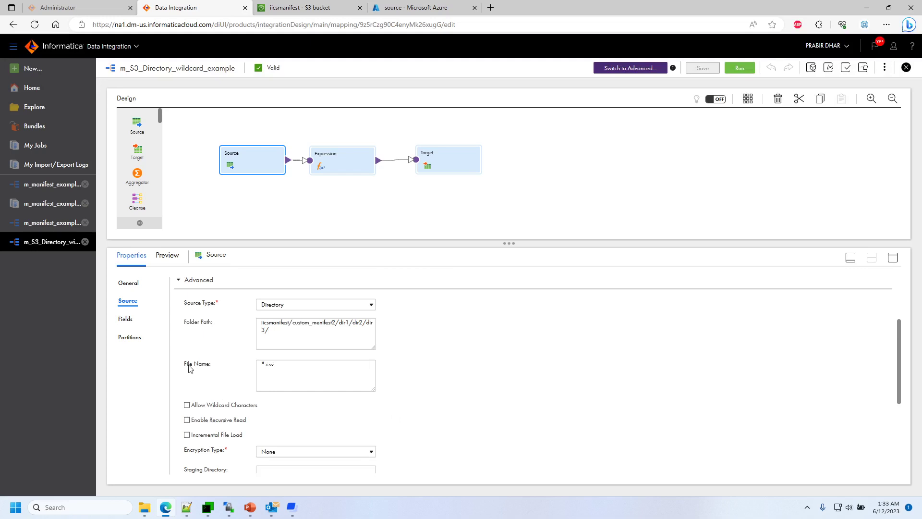
left_click_drag(284, 331, 252, 326)
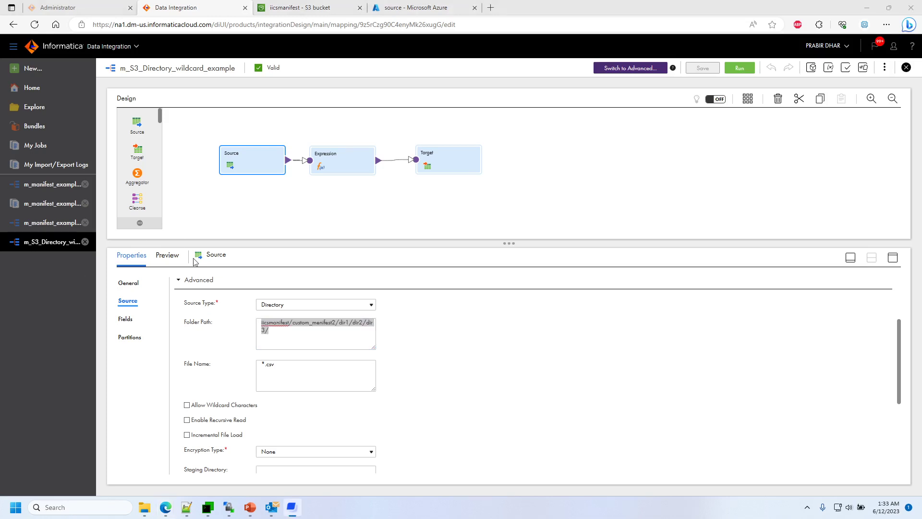
Step: Open the m_ALDS_Read_WildCard mapping and show its Source transformation's connection and object details in an enlarged properties area
left_click(40, 110)
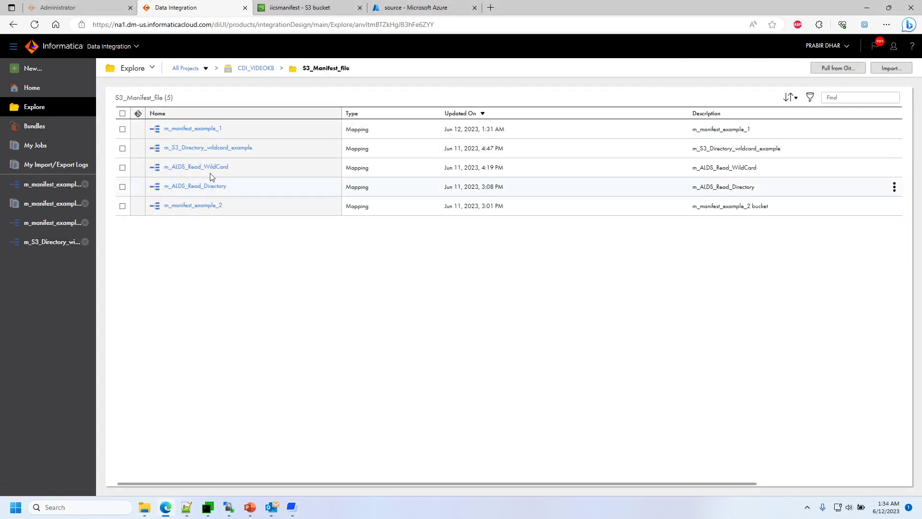
left_click(211, 167)
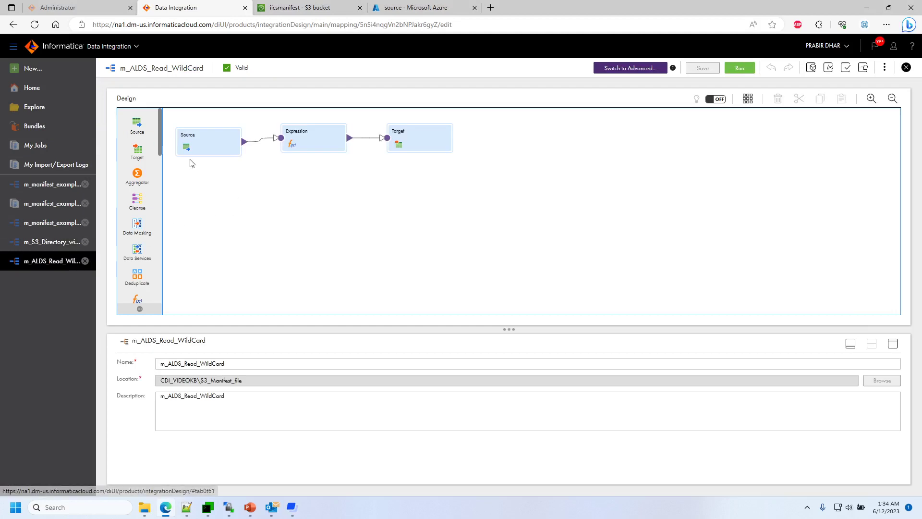
left_click(183, 148)
left_click_drag(242, 329, 249, 236)
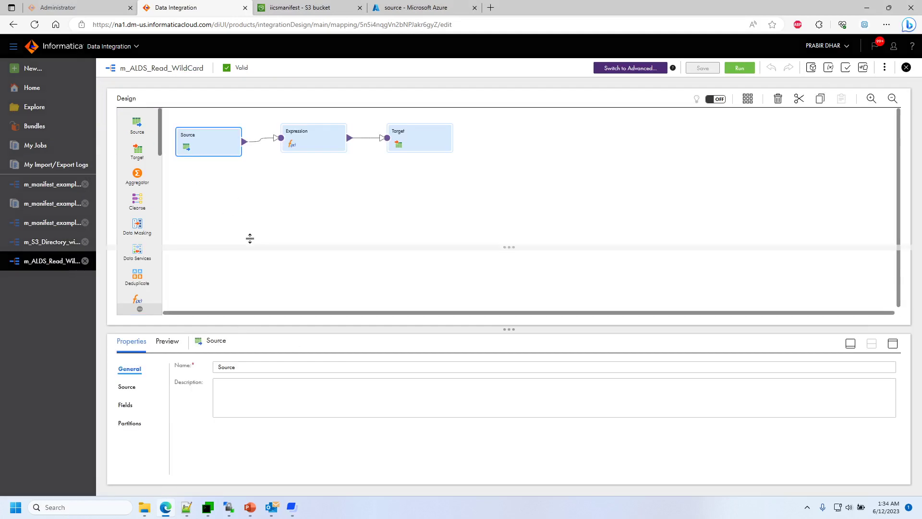
left_click(128, 294)
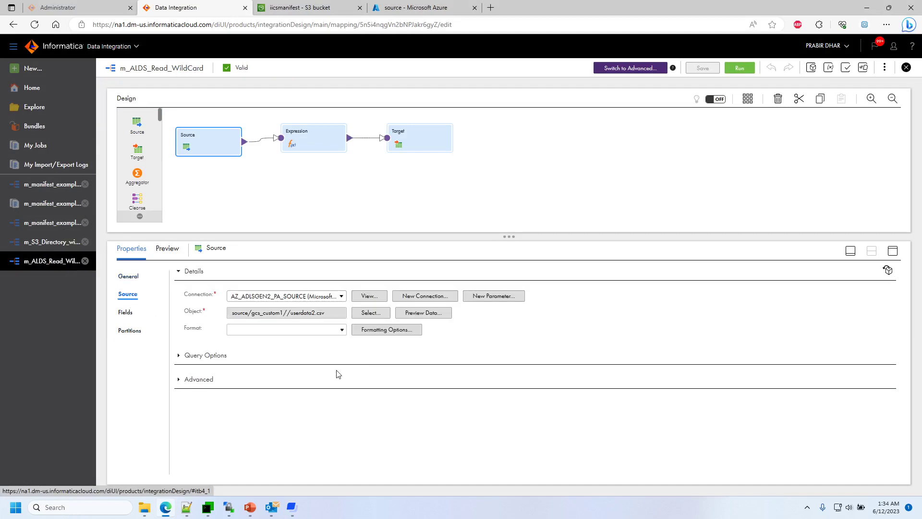
Step: Expand the ADLS Source's advanced properties, review the wildcard and recursive read options, and highlight the Directory Override value
left_click(178, 396)
left_click_drag(367, 236, 360, 199)
scroll(372, 361, "down", 3)
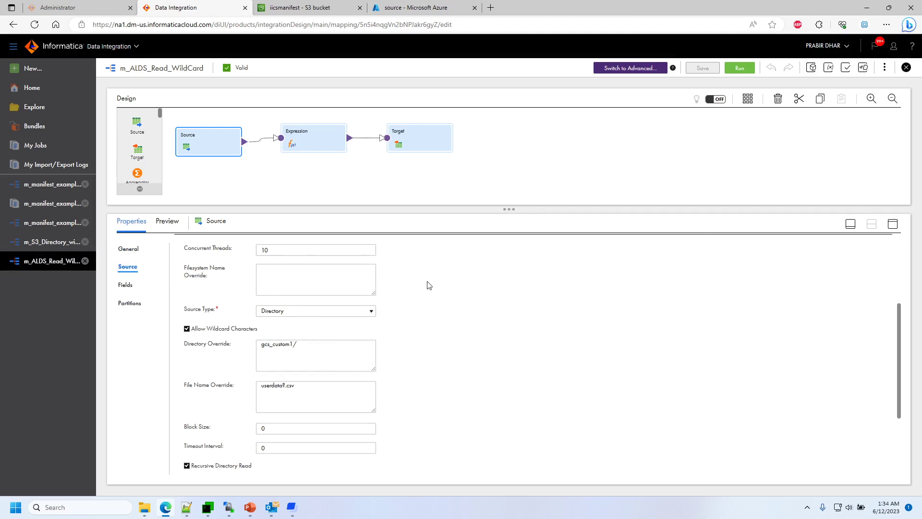
left_click_drag(309, 346, 264, 342)
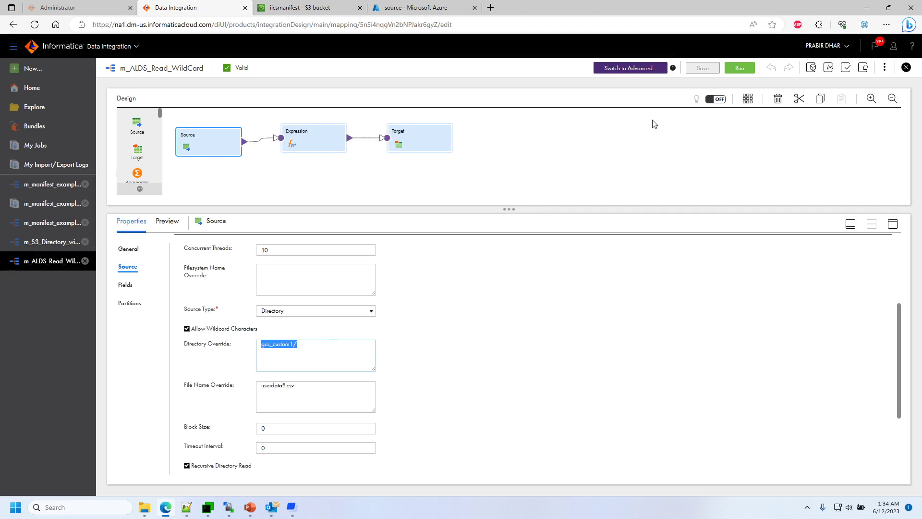
Step: Run the m_ALDS_Read_WildCard mapping and refresh its job status in My Jobs
left_click(729, 70)
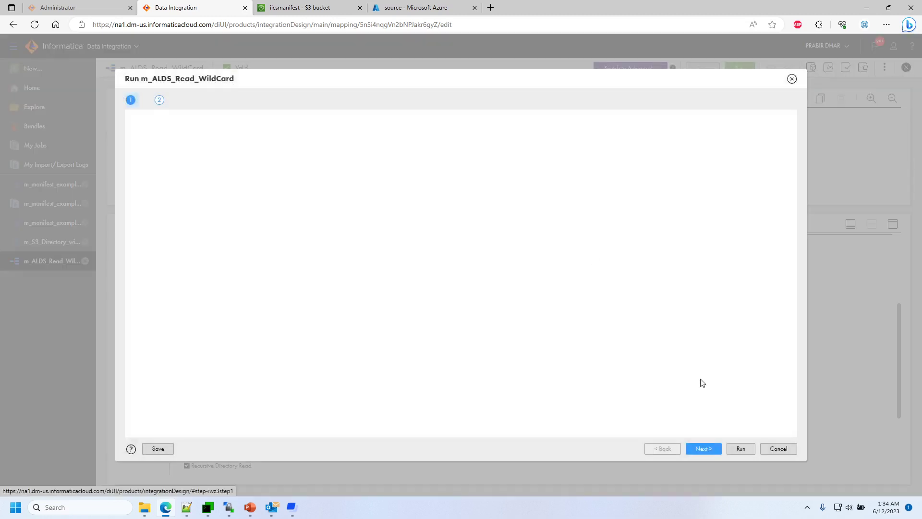
left_click(740, 447)
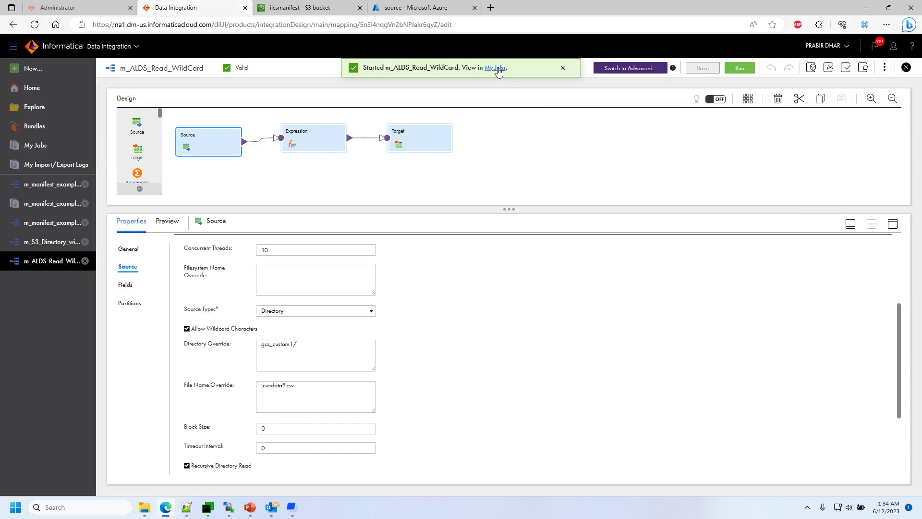
left_click(497, 68)
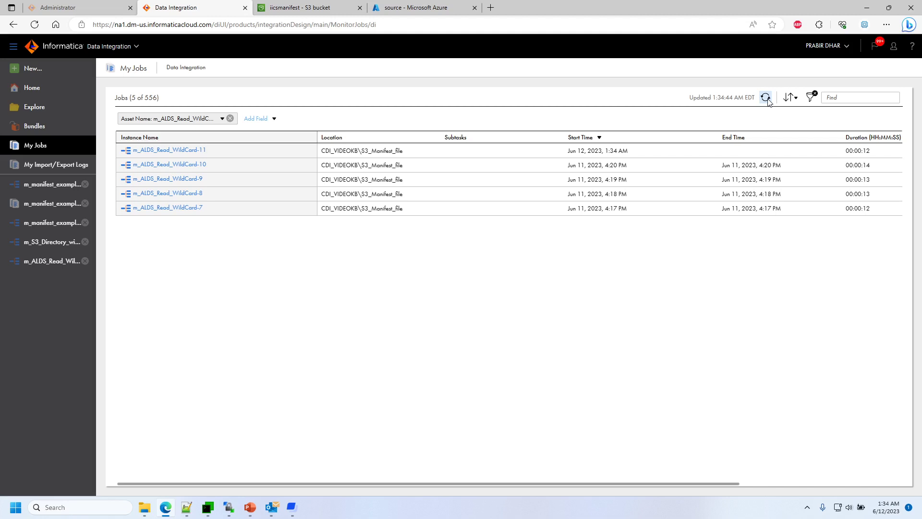
left_click(767, 98)
Step: Switch to the MTPuTTY session, clear the terminal and list the target directory with ls -latr
left_click(208, 507)
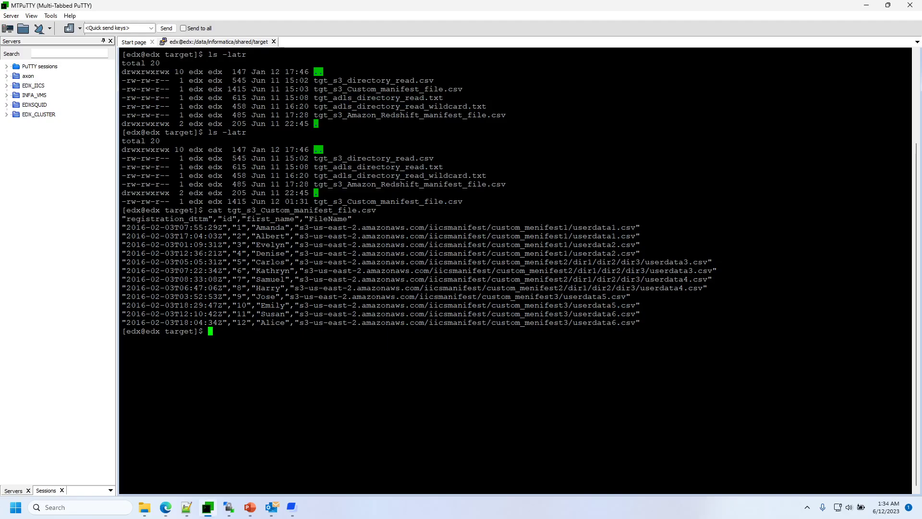
type("clear")
key("Return")
type("ls -latr")
key("Return")
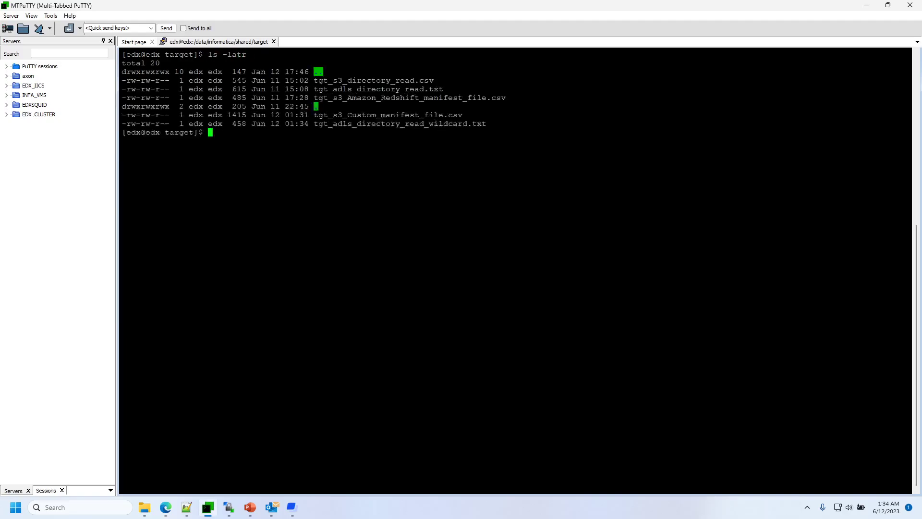
Step: Display the contents of tgt_adls_directory_read_wildcard.txt with the cat command and highlight the gcs_custom2 subdirectory in the first record's file path
type("cat")
double_click(356, 123)
right_click(356, 124)
key("Return")
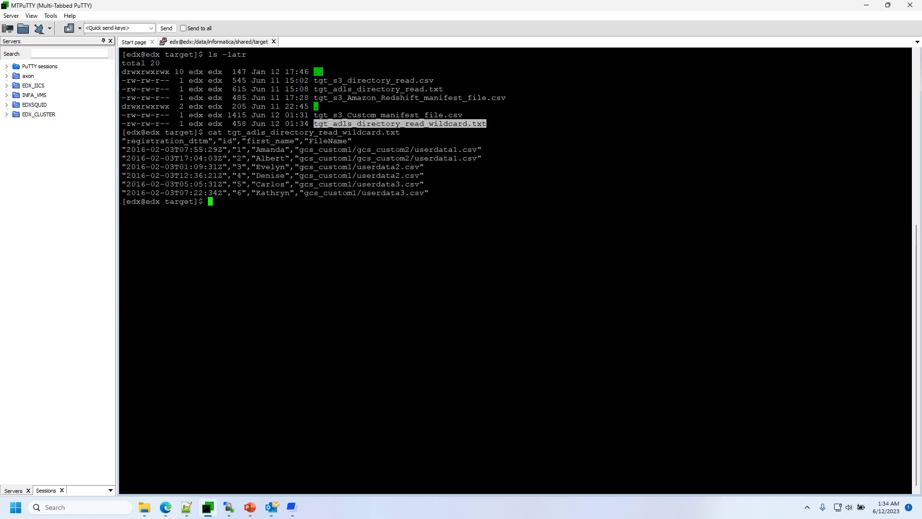
left_click_drag(362, 149, 407, 149)
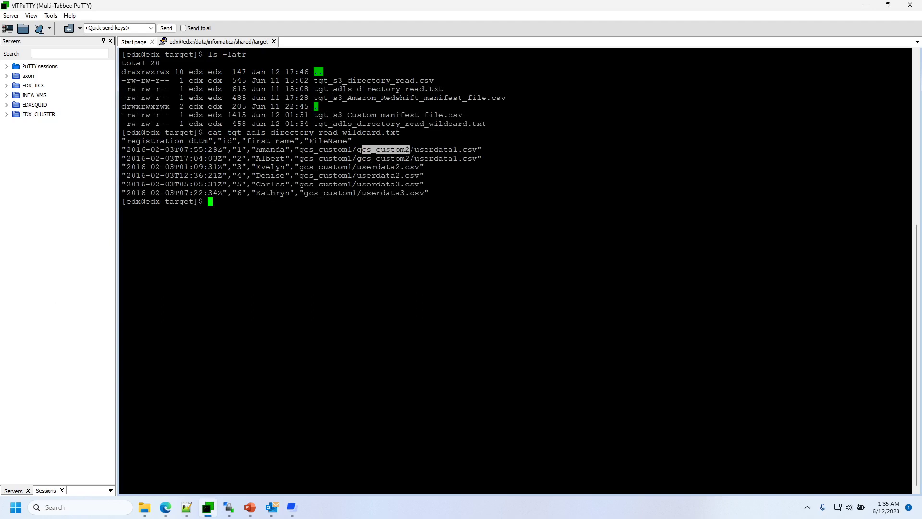
Step: Switch to the PowerPoint slide show and advance from the ADLS Gen2 Directory Read slide to the References slide
left_click(166, 507)
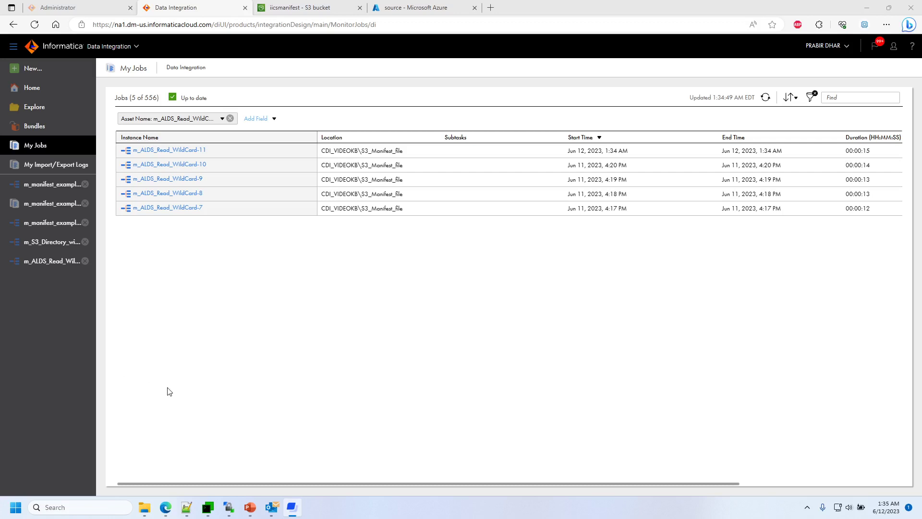
left_click(249, 508)
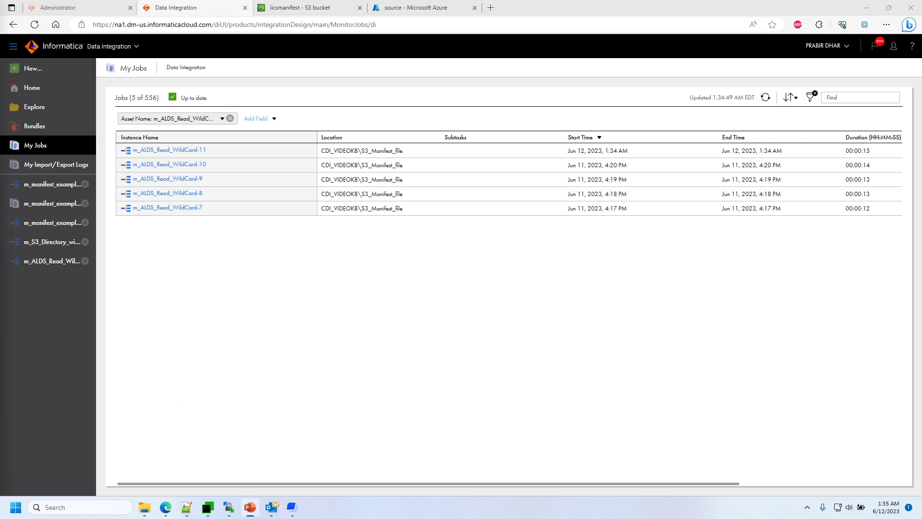
left_click(249, 512)
left_click(252, 508)
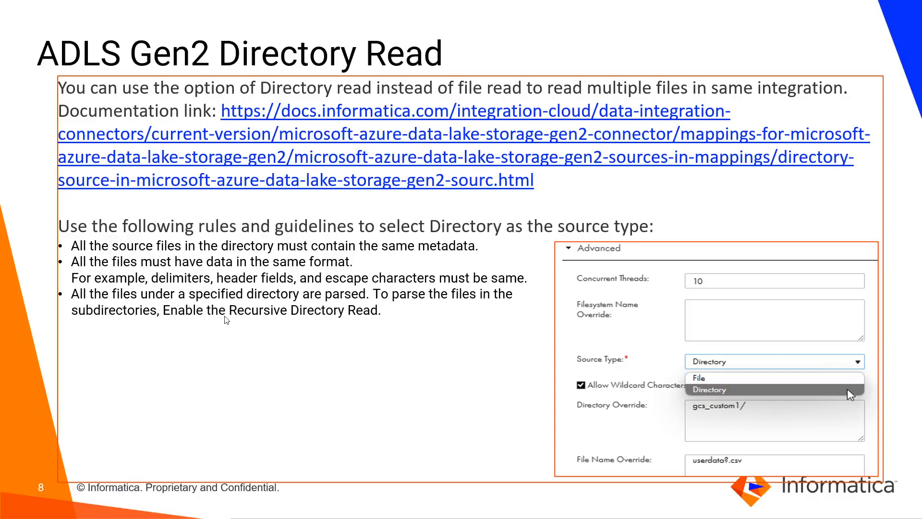
left_click(238, 320)
left_click(239, 319)
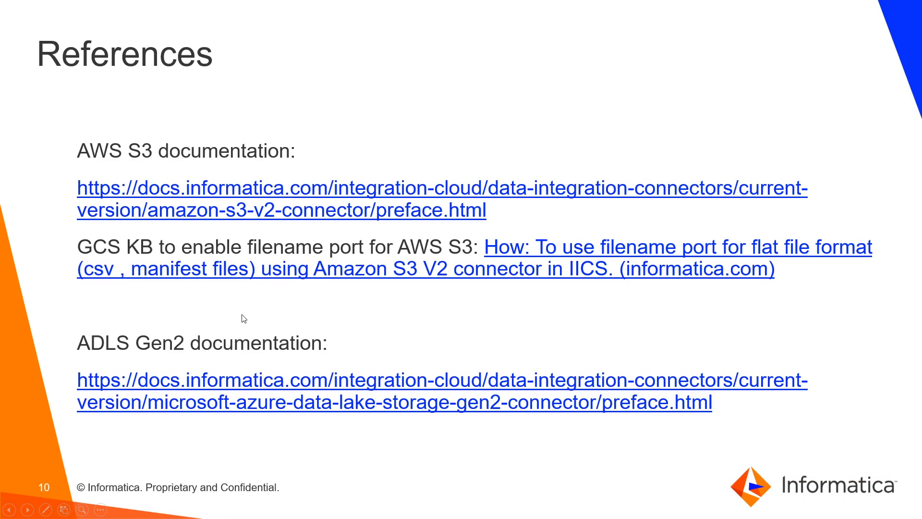